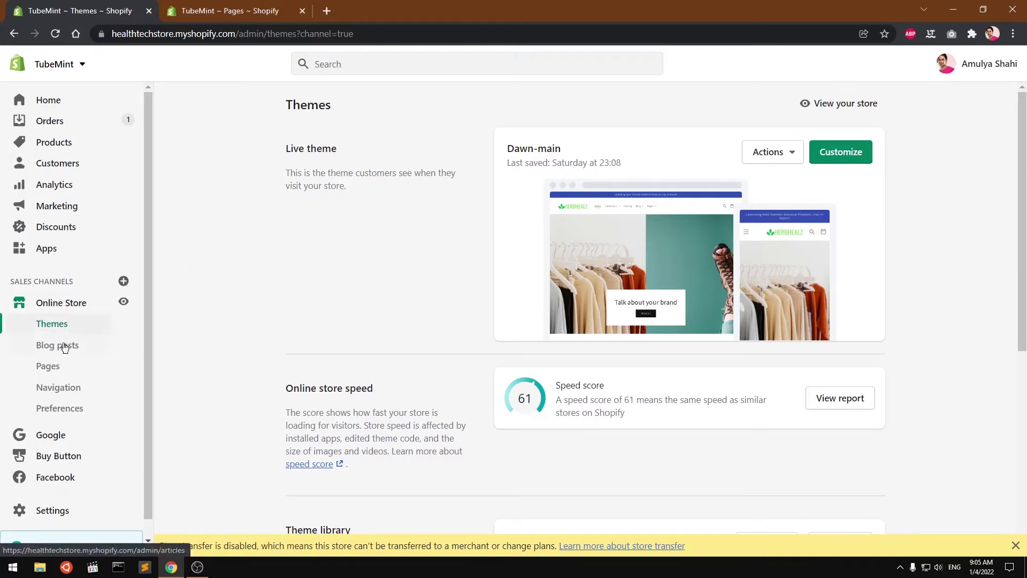
# Open the Online Store Pages list showing Company, Clients, Do not sell my personal information and About.
pyautogui.click(51, 372)
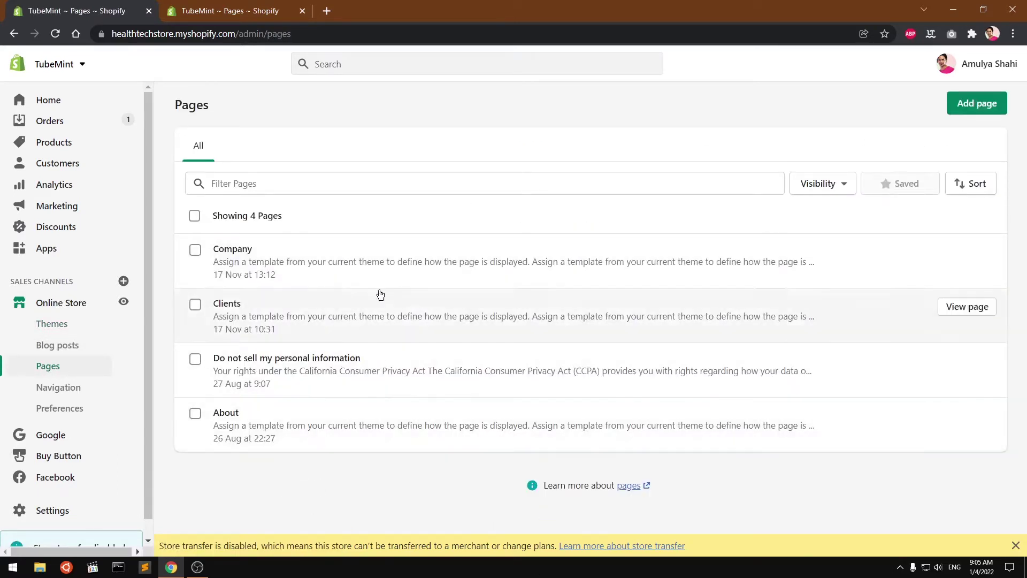
# Start a new page and title it 'Contact Us'.
pyautogui.click(978, 103)
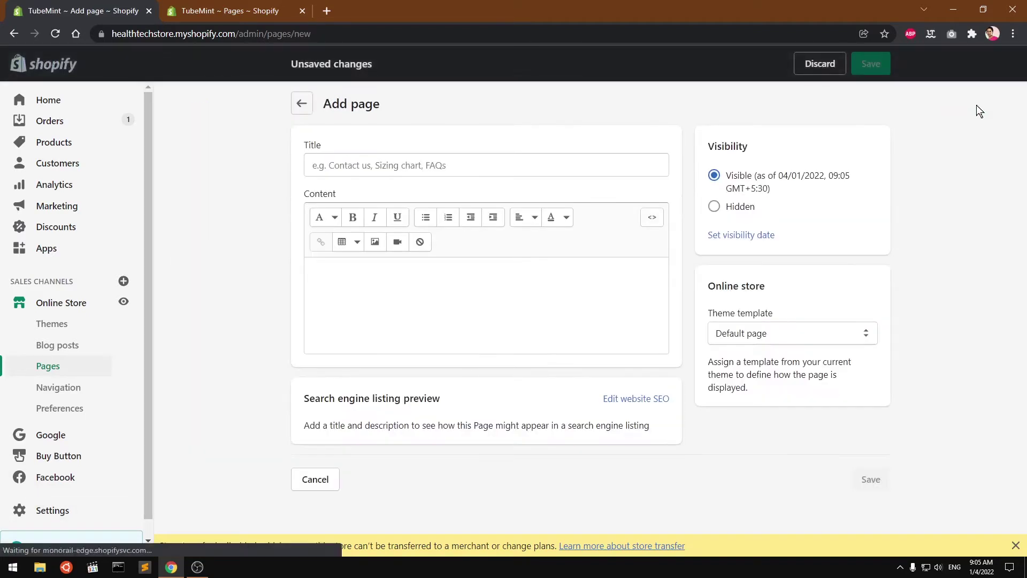
pyautogui.click(482, 165)
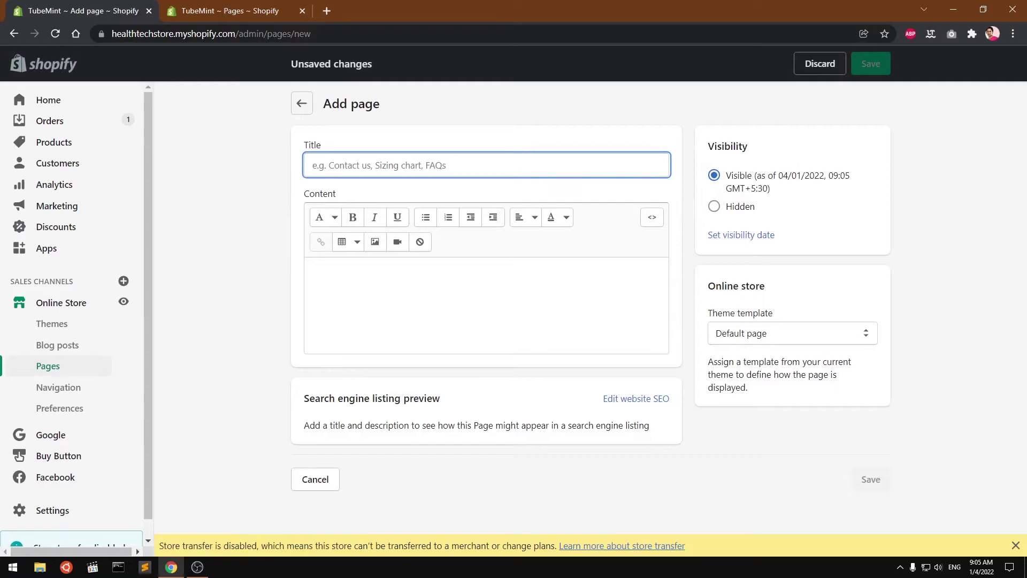
pyautogui.write('contac')
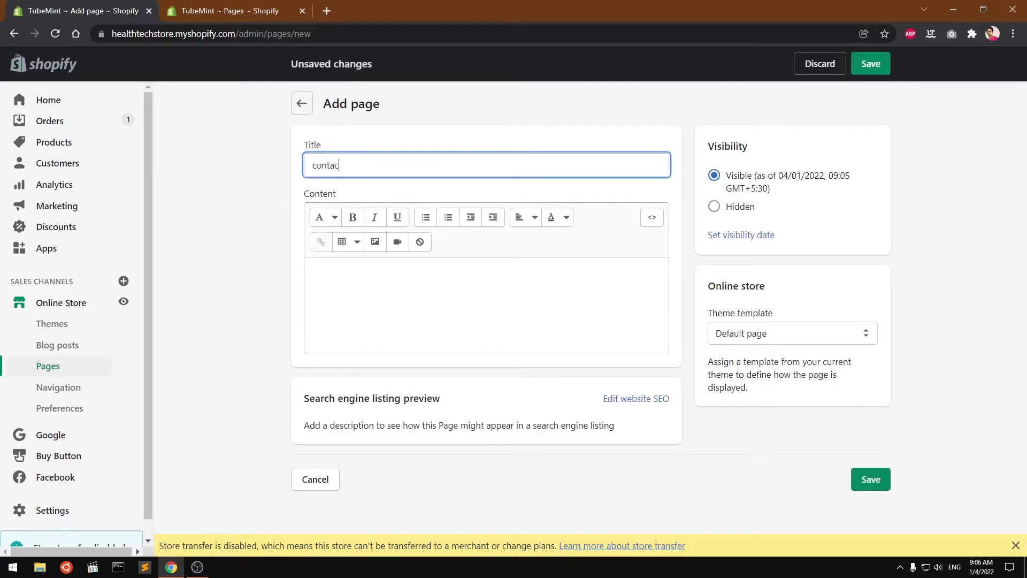
pyautogui.write('t')
pyautogui.press('Home')
pyautogui.press('Delete')
pyautogui.write('C')
pyautogui.press('End')
pyautogui.write('Us')
# Assign the 'contact' theme template to the page and save it.
pyautogui.click(762, 341)
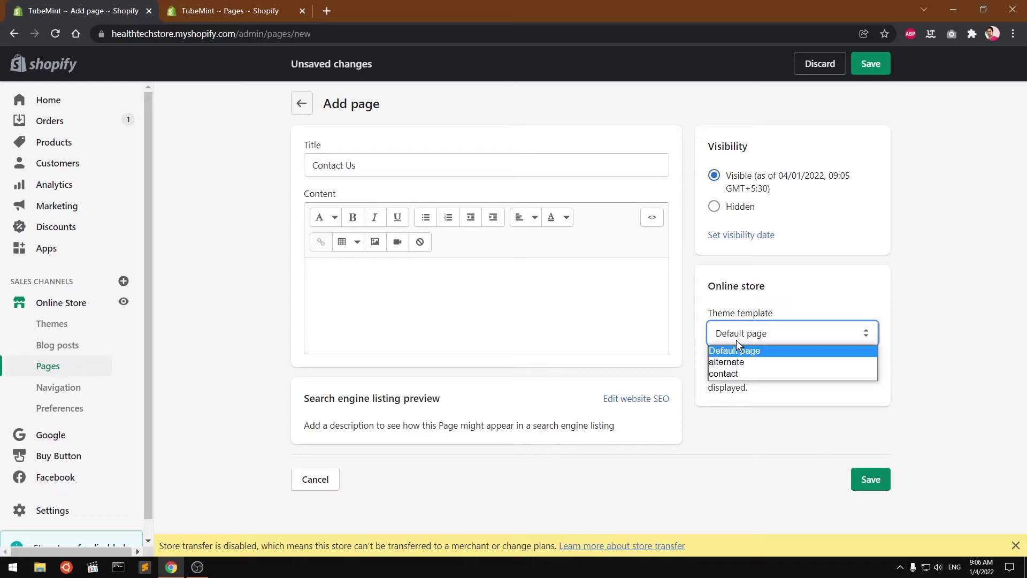
pyautogui.click(721, 373)
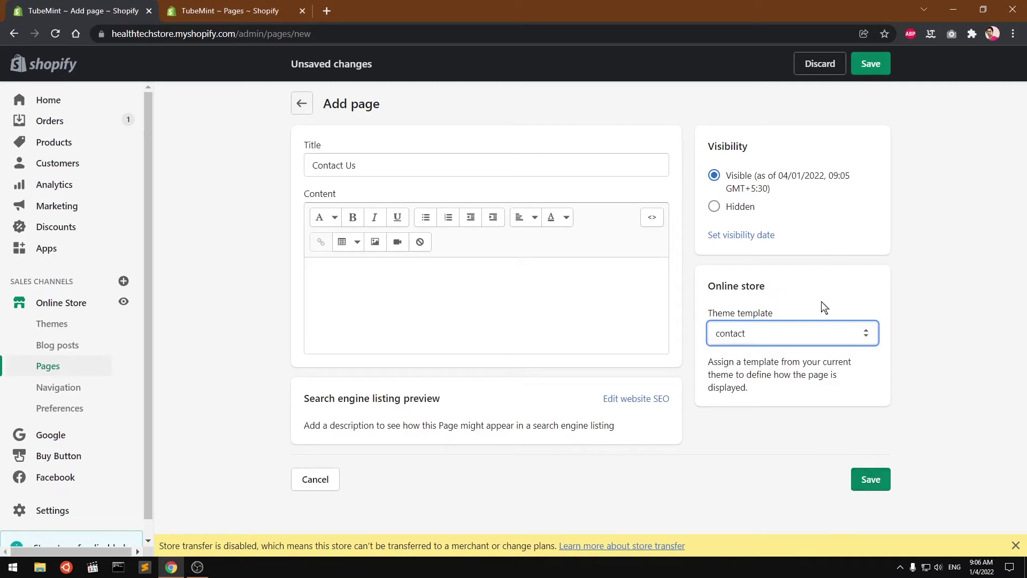
pyautogui.click(870, 486)
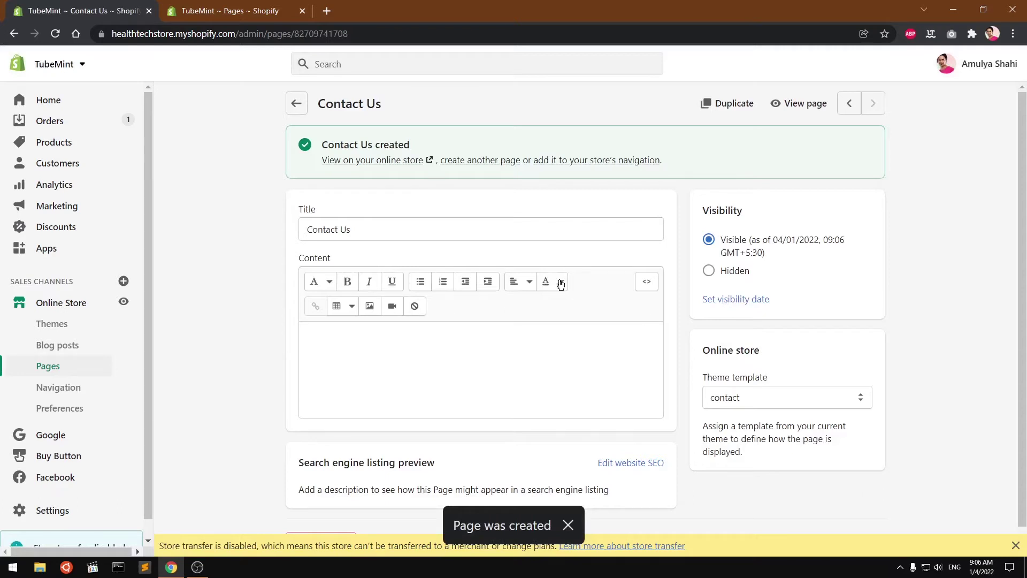
# Bring up the Contact Us page's search listing fields, keeping the URL handle as 'contact-us'.
pyautogui.click(45, 308)
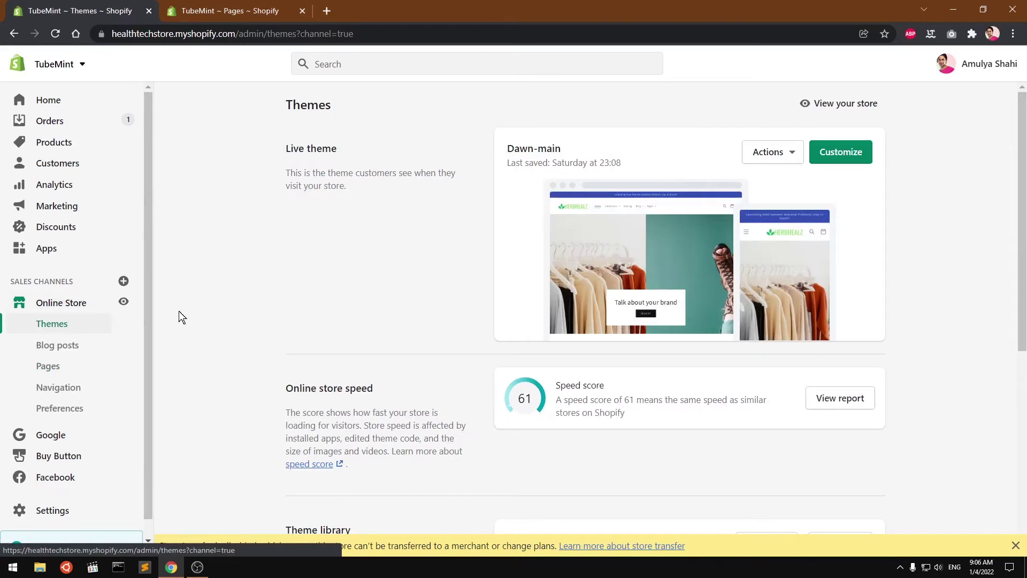
pyautogui.click(11, 32)
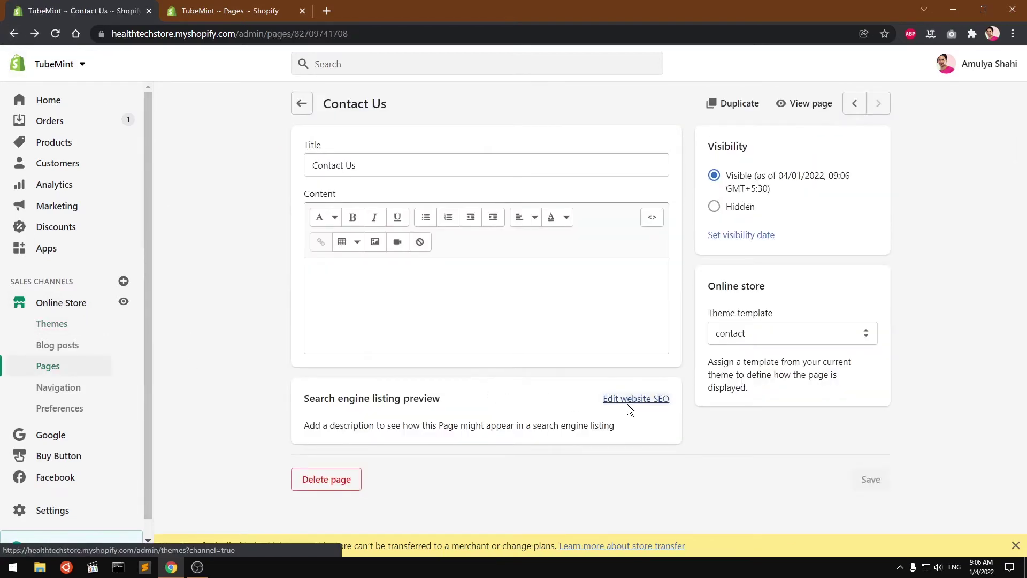
pyautogui.scroll(-4, 542, 424)
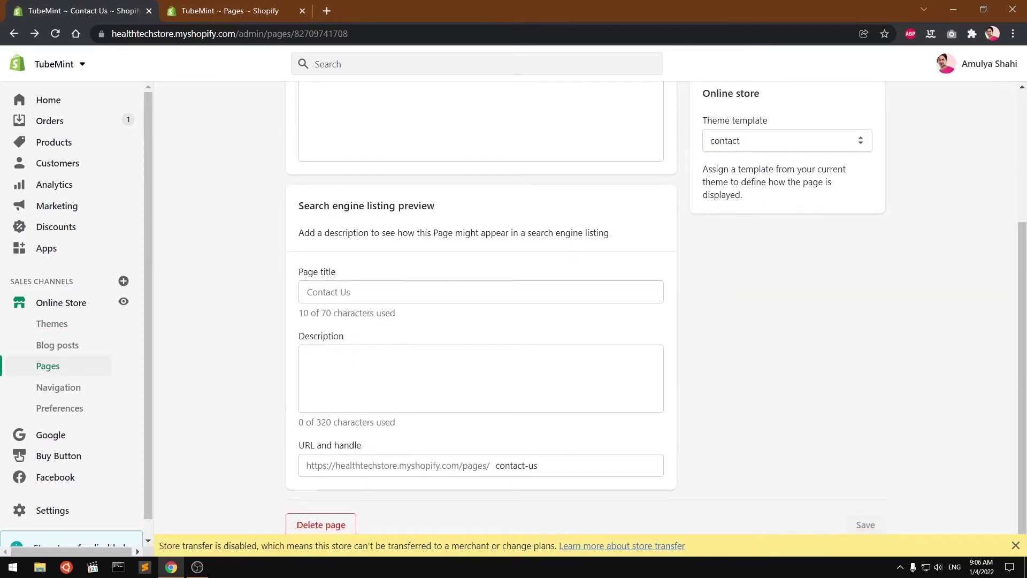
pyautogui.moveTo(524, 465); pyautogui.dragTo(537, 465)
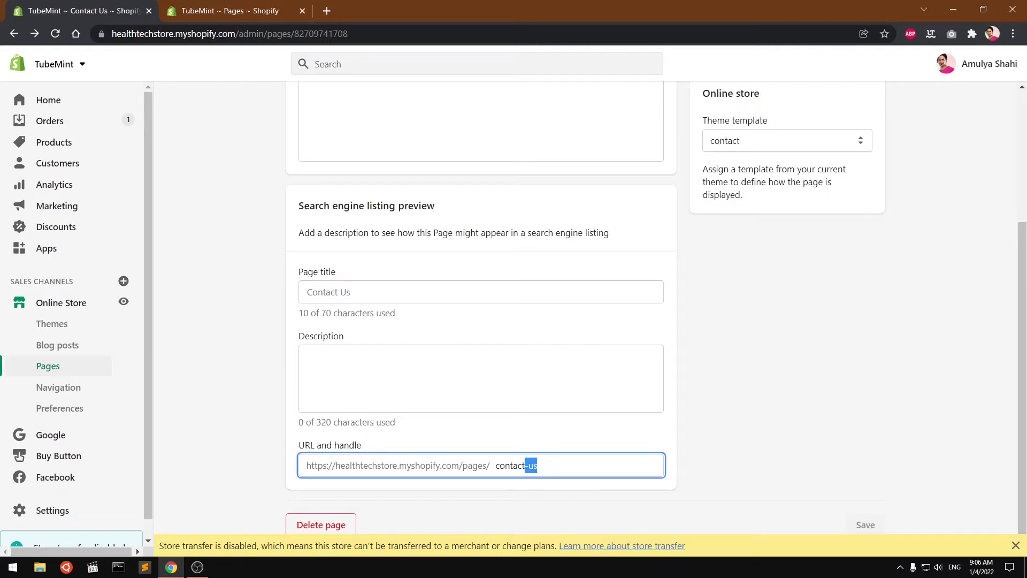
pyautogui.press('BackSpace')
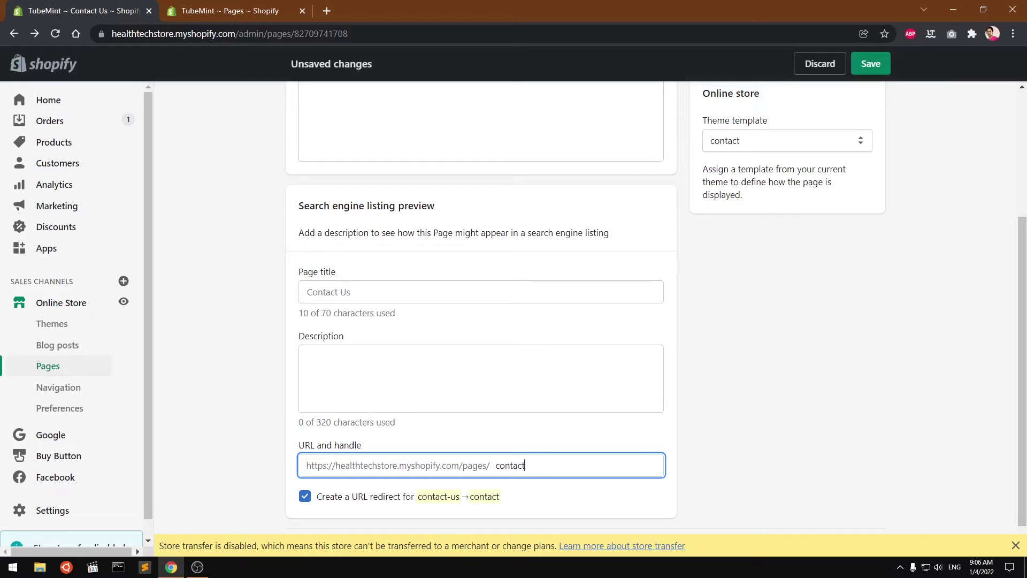
pyautogui.write('-us')
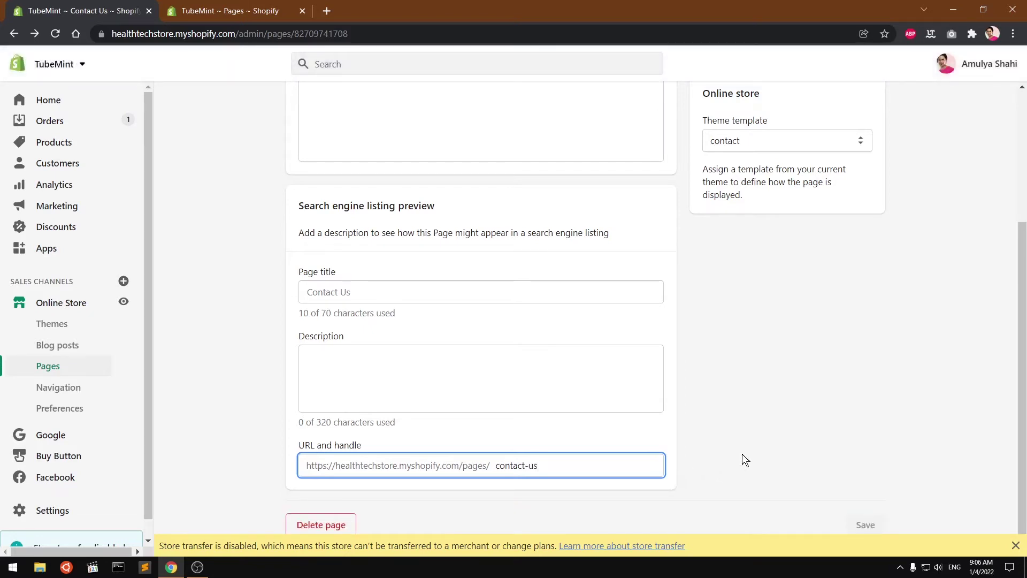
# Set the search listing page title to 'Contact Us - TubeMint'.
pyautogui.click(304, 351)
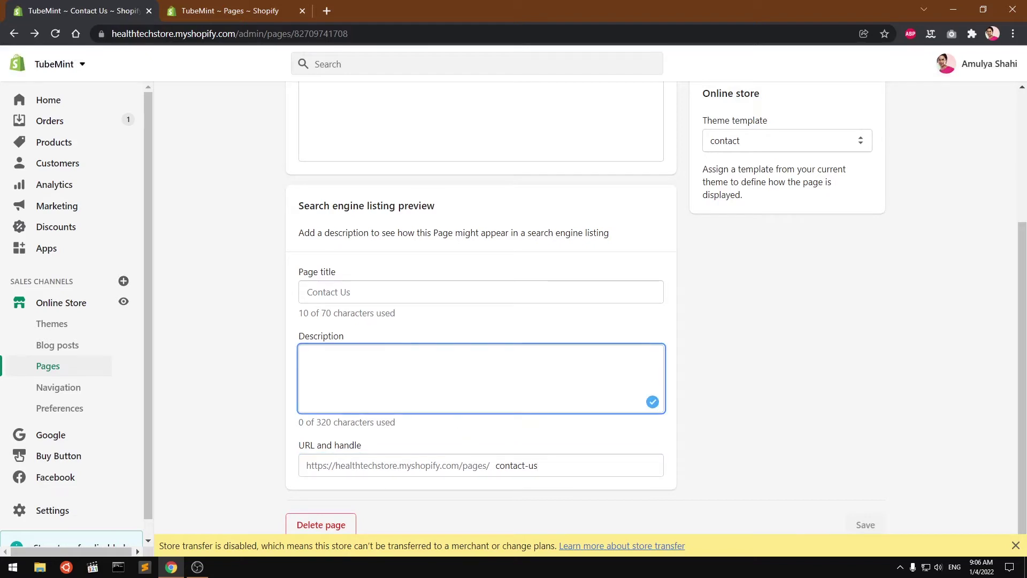
pyautogui.click(308, 291)
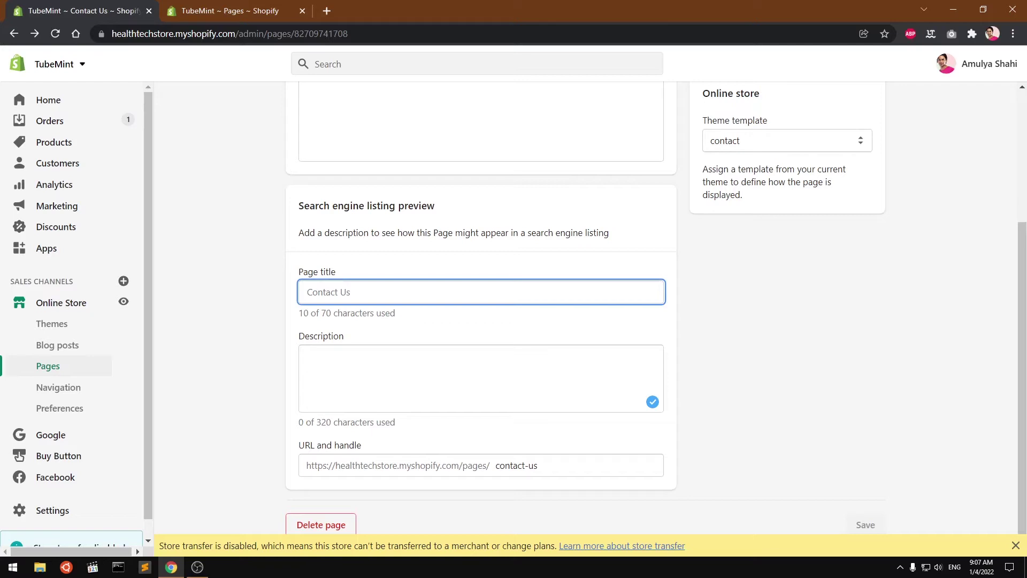
pyautogui.write('C')
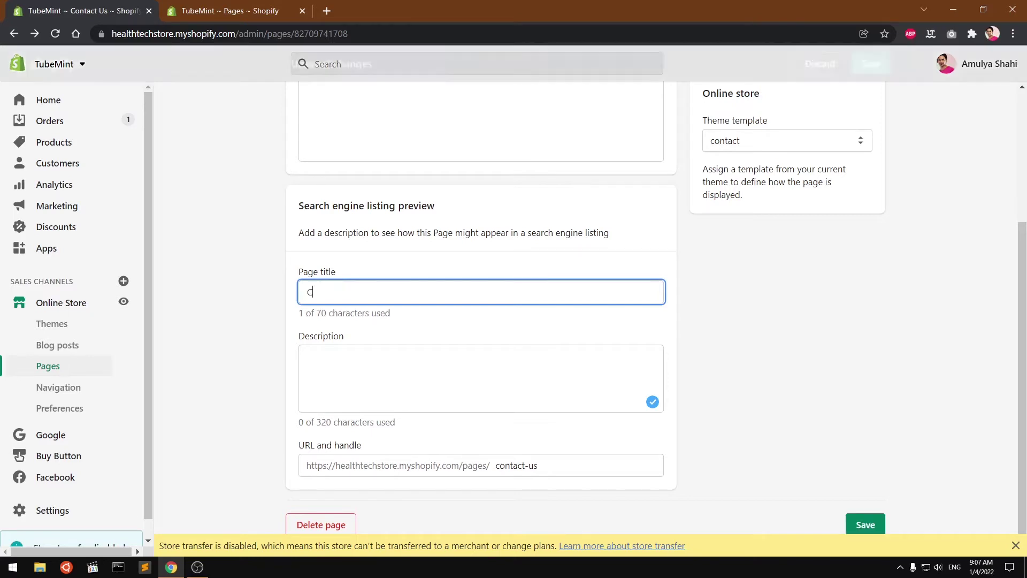
pyautogui.write('ontact Us -')
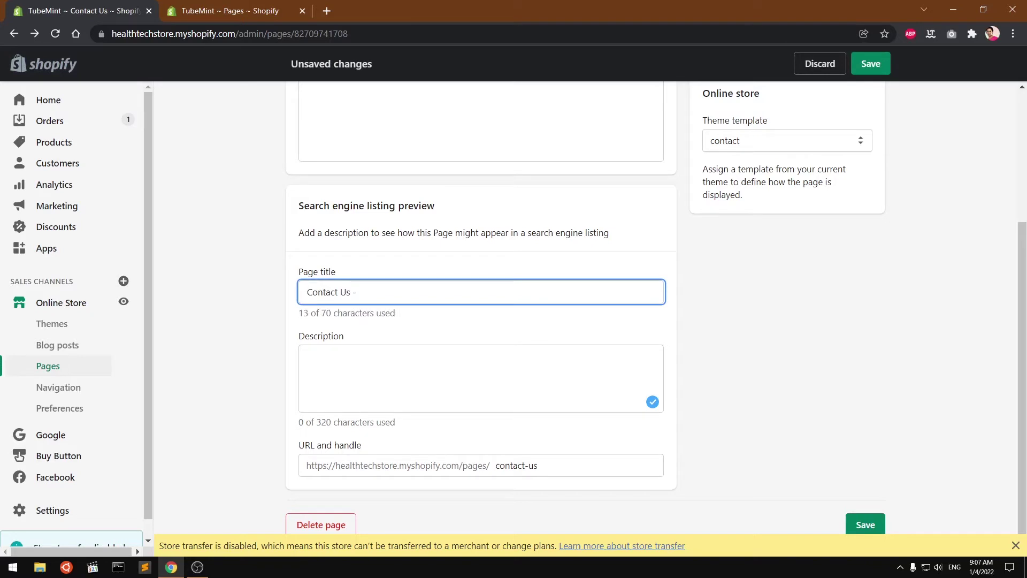
pyautogui.write(' Tubemi')
pyautogui.press('BackSpace')
pyautogui.write('Mint')
# Enter the search description 'TubeMint contact us page' and save the page.
pyautogui.click(419, 369)
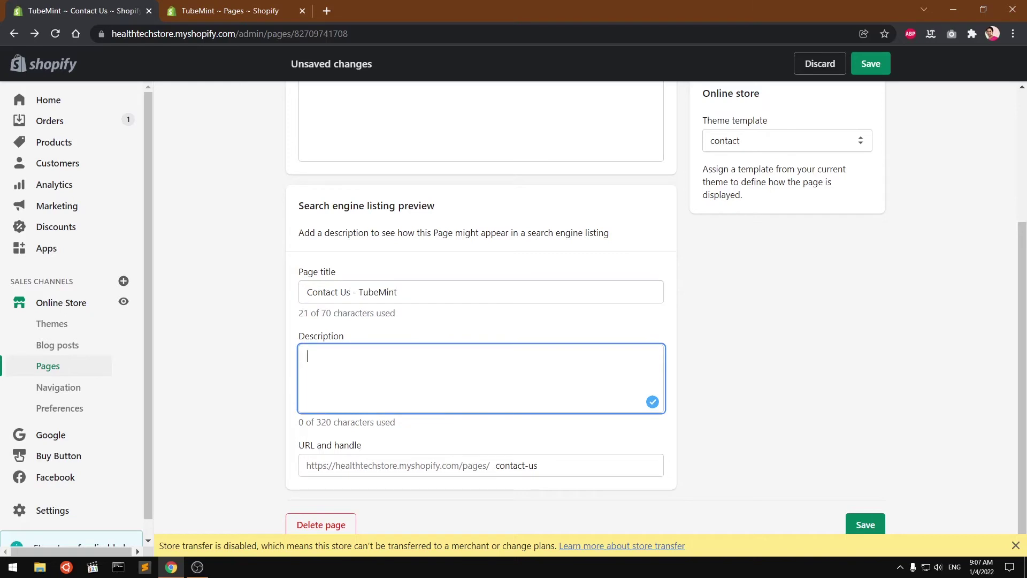
pyautogui.write('Tubemint')
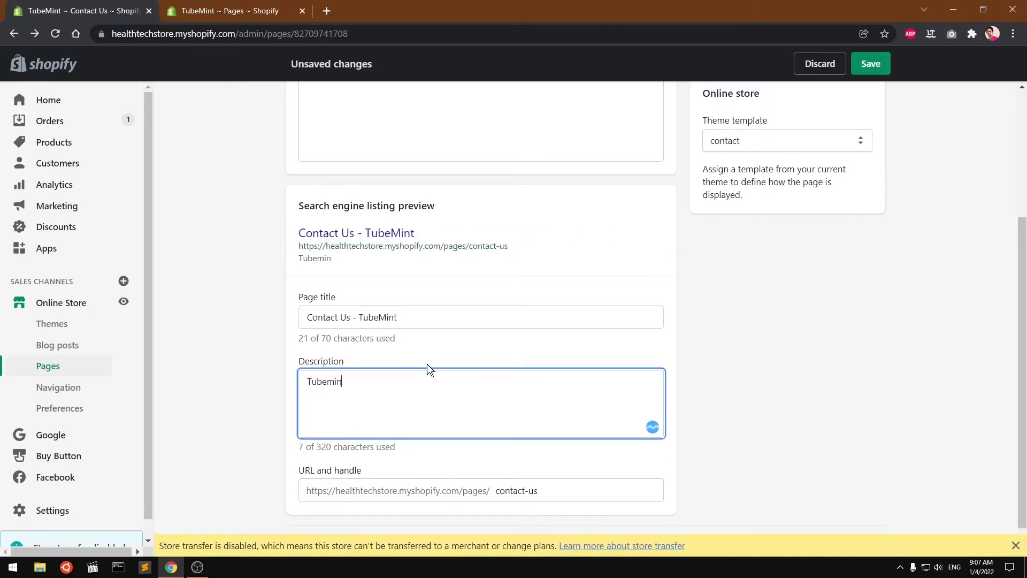
pyautogui.press('BackSpace')
pyautogui.press('BackSpace')
pyautogui.press('BackSpace')
pyautogui.press('BackSpace')
pyautogui.write('Mint con')
pyautogui.press('BackSpace')
pyautogui.press('BackSpace')
pyautogui.press('BackSpace')
pyautogui.press('BackSpace')
pyautogui.write('c')
pyautogui.press('BackSpace')
pyautogui.write('contact Us')
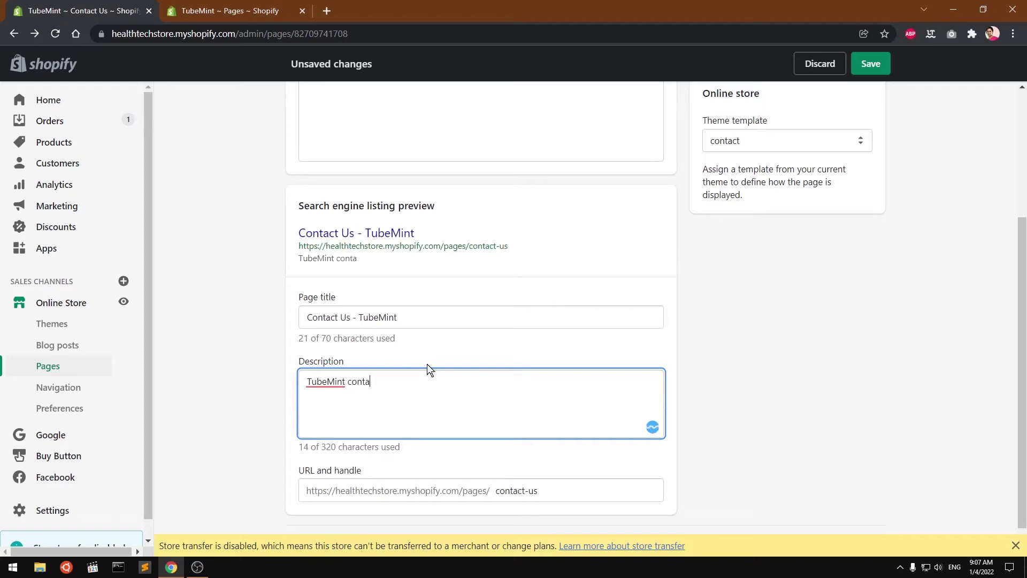
pyautogui.press('BackSpace')
pyautogui.press('BackSpace')
pyautogui.write('us page fo')
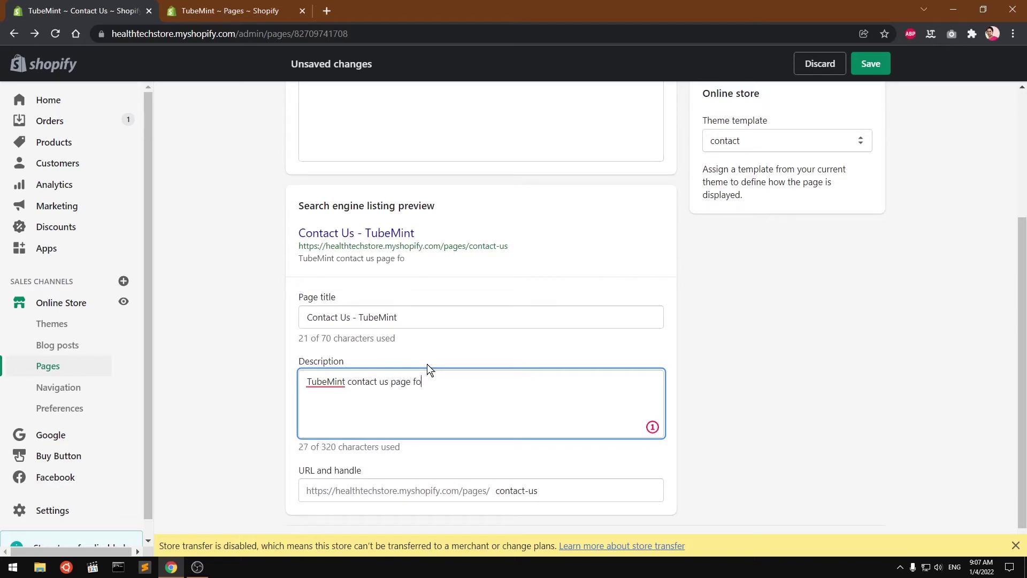
pyautogui.press('BackSpace')
pyautogui.press('BackSpace')
pyautogui.press('BackSpace')
pyautogui.click(878, 65)
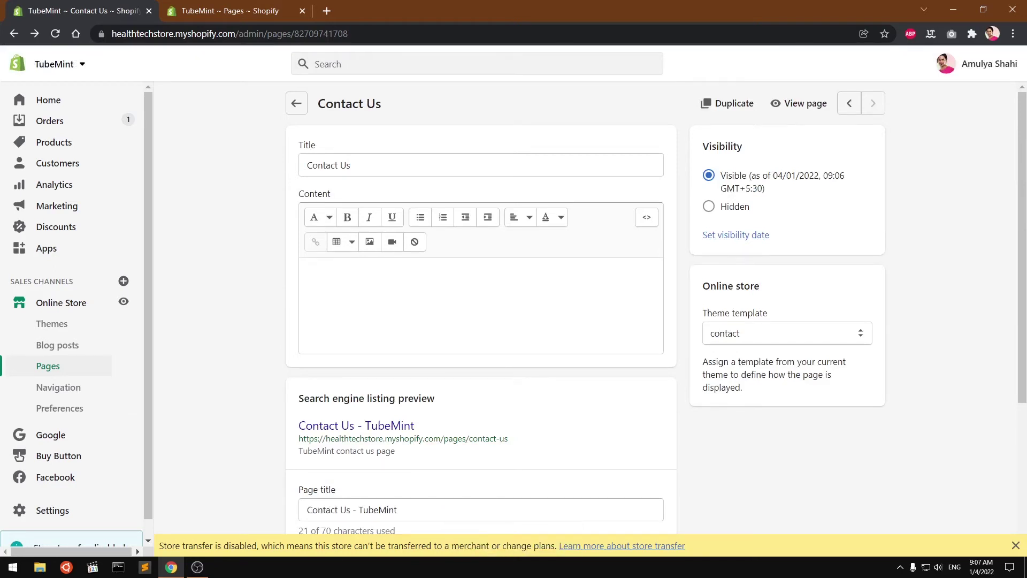
# Customize the Dawn-main theme and switch the editor to the Pages > contact template.
pyautogui.click(59, 304)
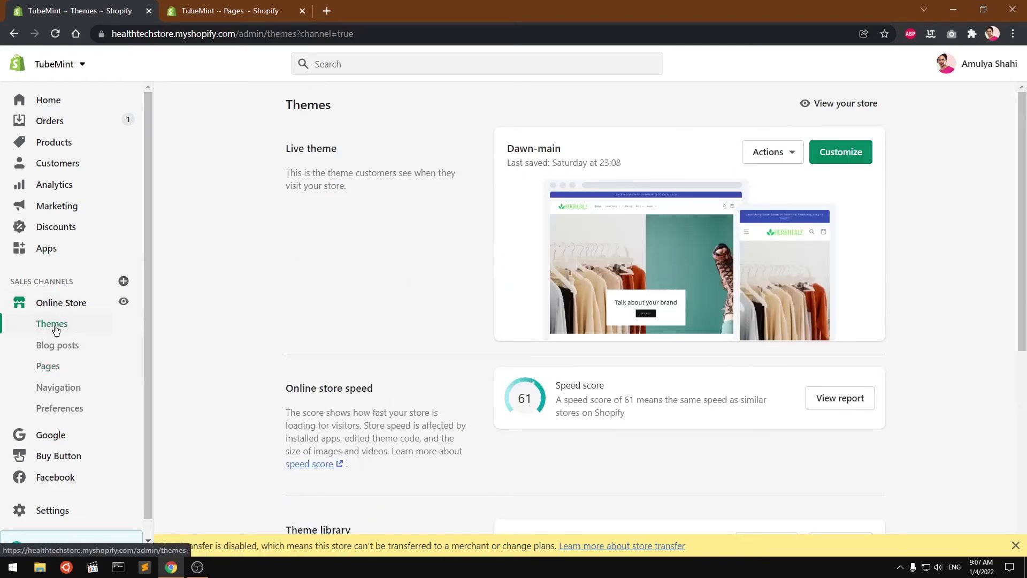
pyautogui.click(822, 157)
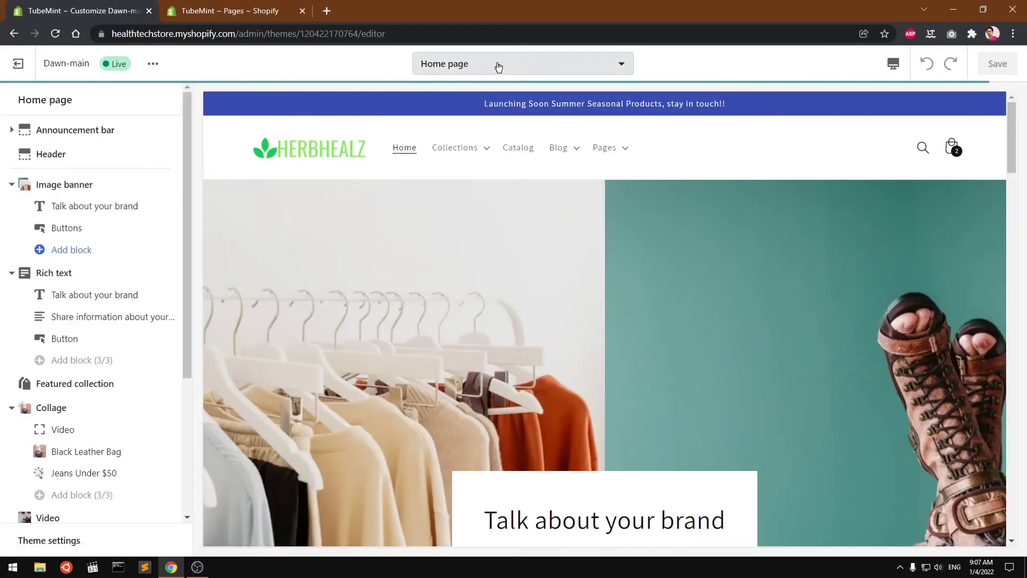
pyautogui.click(508, 67)
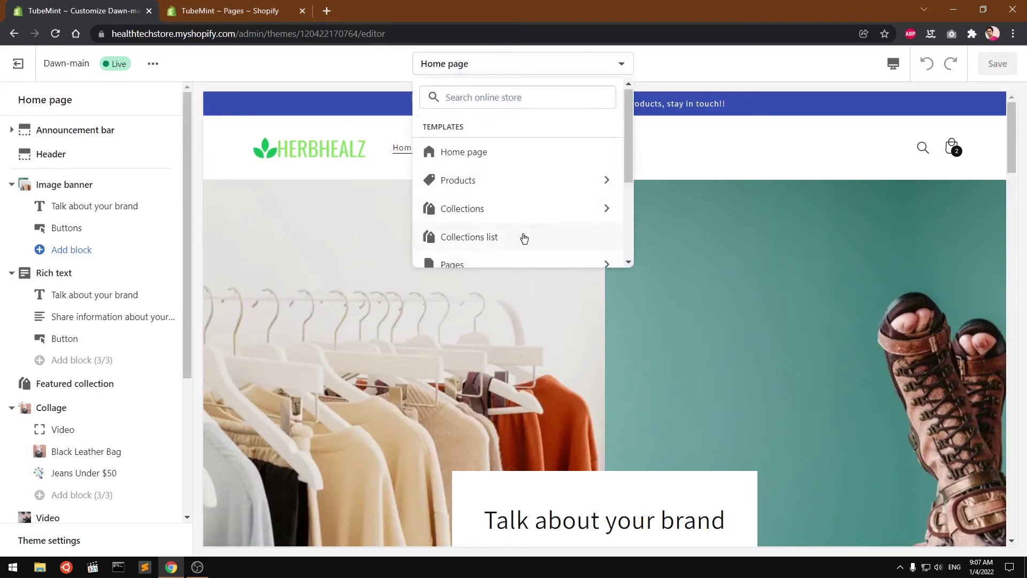
pyautogui.scroll(-1, 524, 238)
pyautogui.click(470, 208)
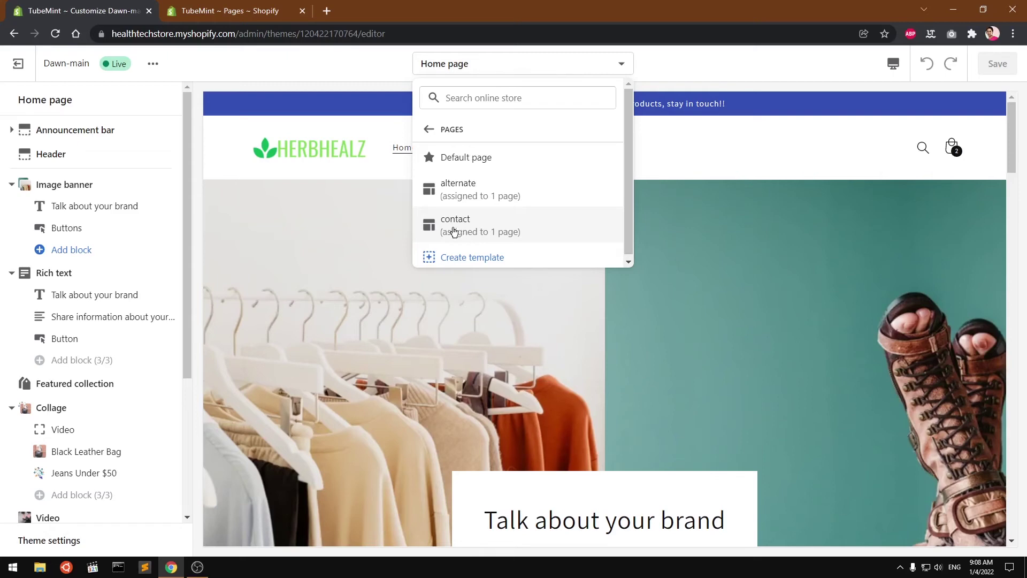
pyautogui.click(495, 233)
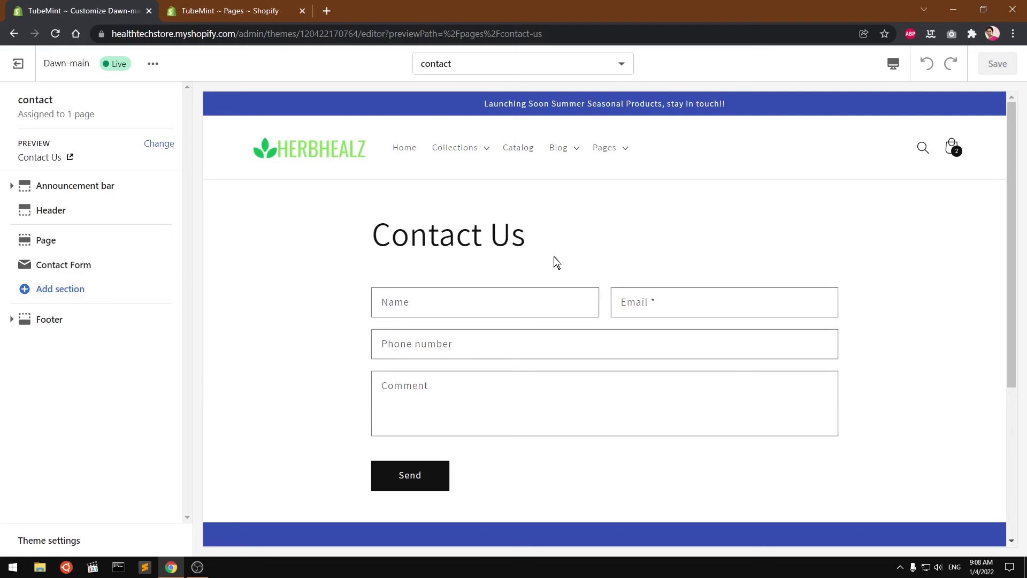
pyautogui.click(47, 292)
pyautogui.scroll(-2, 124, 403)
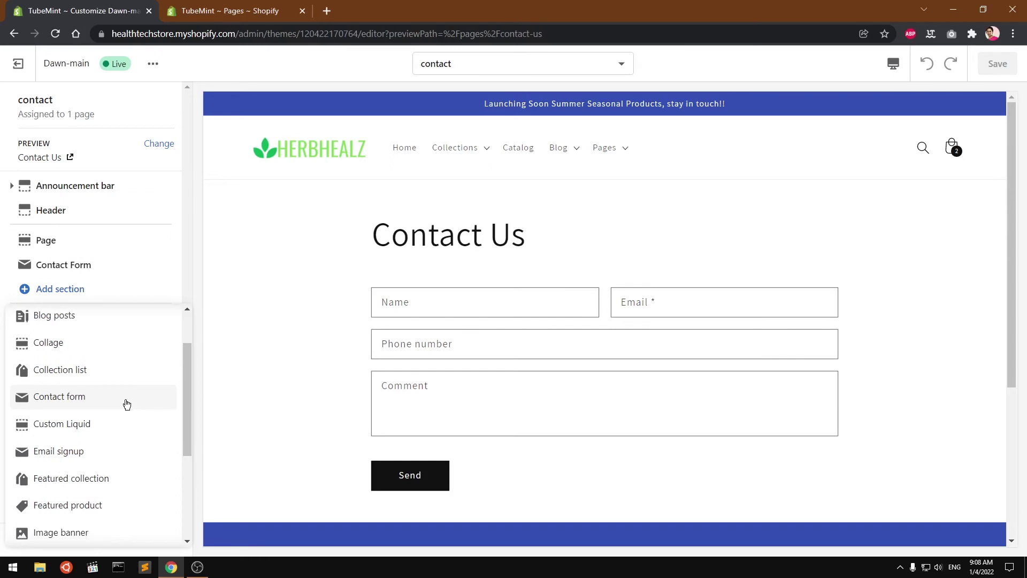
pyautogui.click(59, 403)
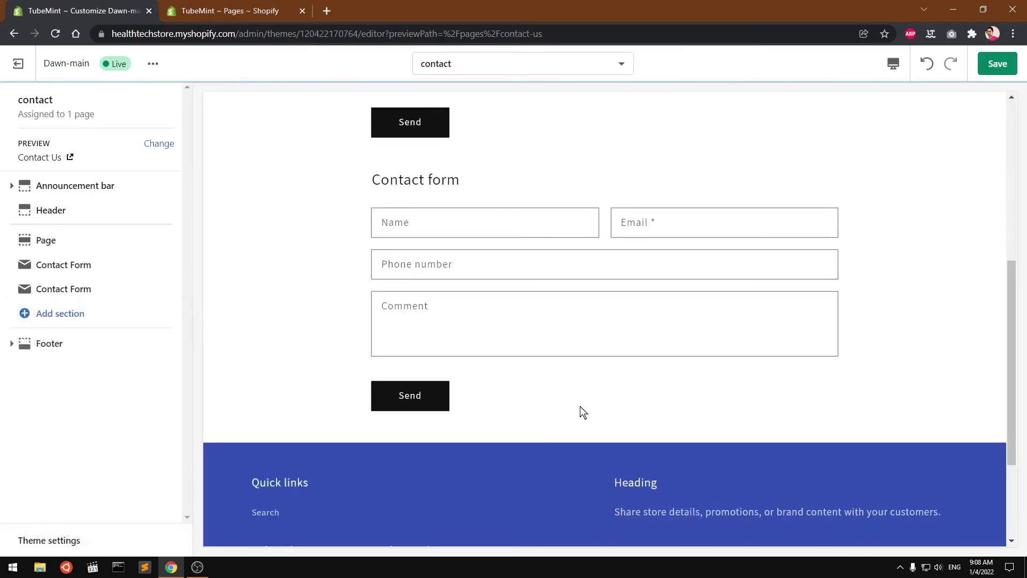
pyautogui.click(83, 288)
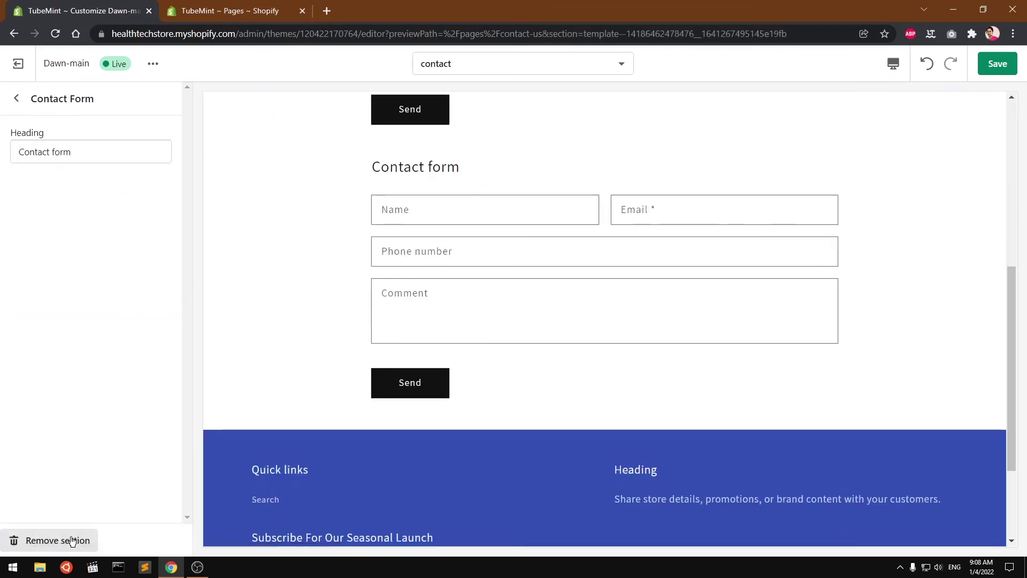
pyautogui.click(78, 539)
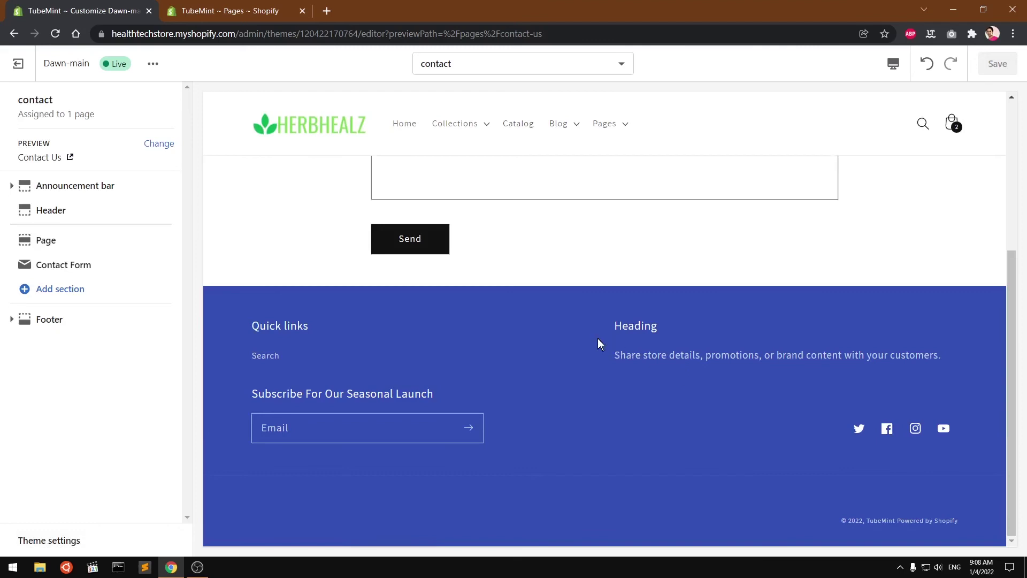
pyautogui.scroll(5, 598, 343)
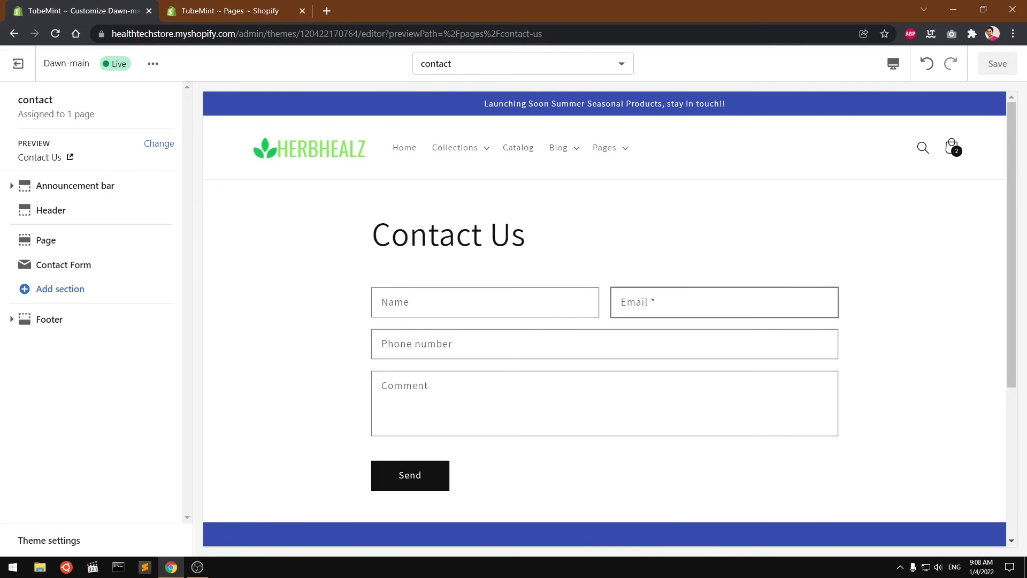
pyautogui.tripleClick(571, 233)
# Refresh the pages list, open Contact Us, and view it on the live storefront.
pyautogui.click(230, 10)
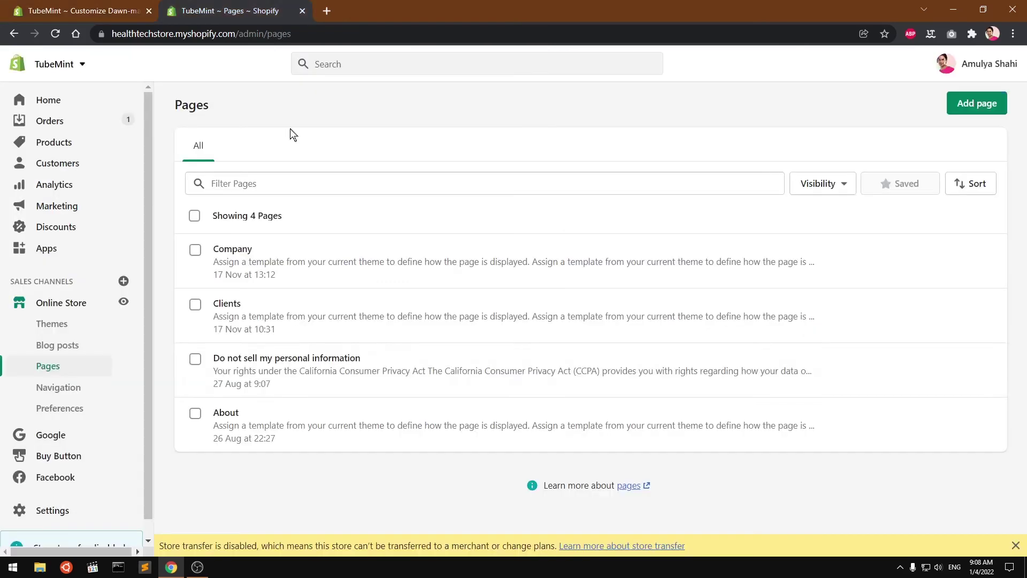
pyautogui.click(392, 305)
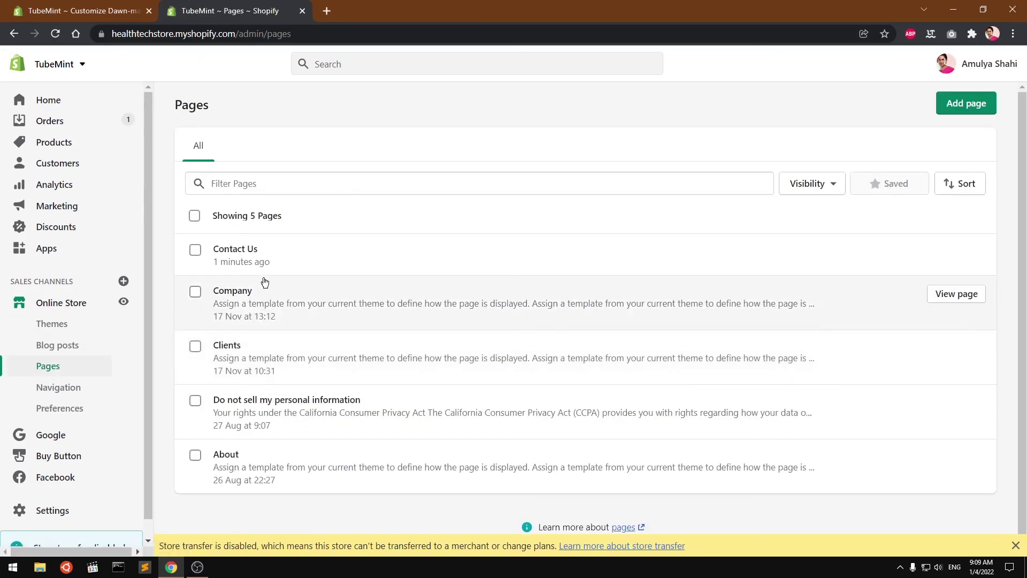
pyautogui.click(220, 251)
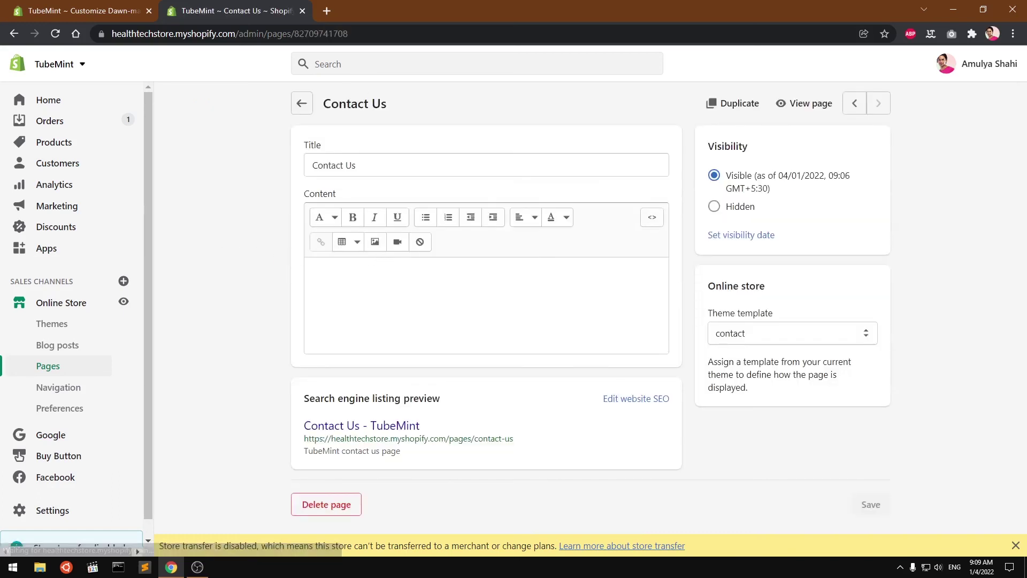
pyautogui.click(310, 269)
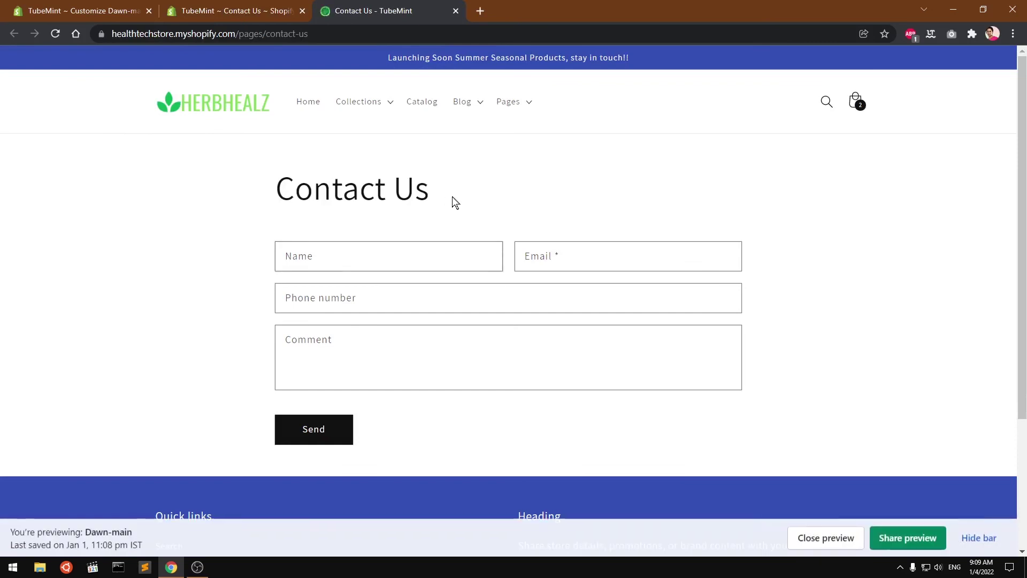
pyautogui.moveTo(452, 197); pyautogui.dragTo(273, 195)
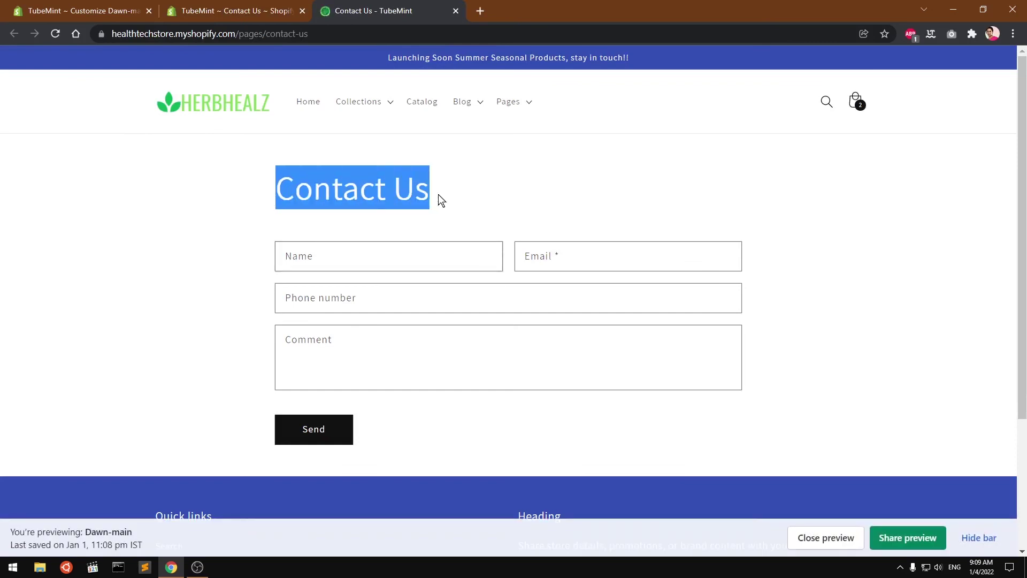